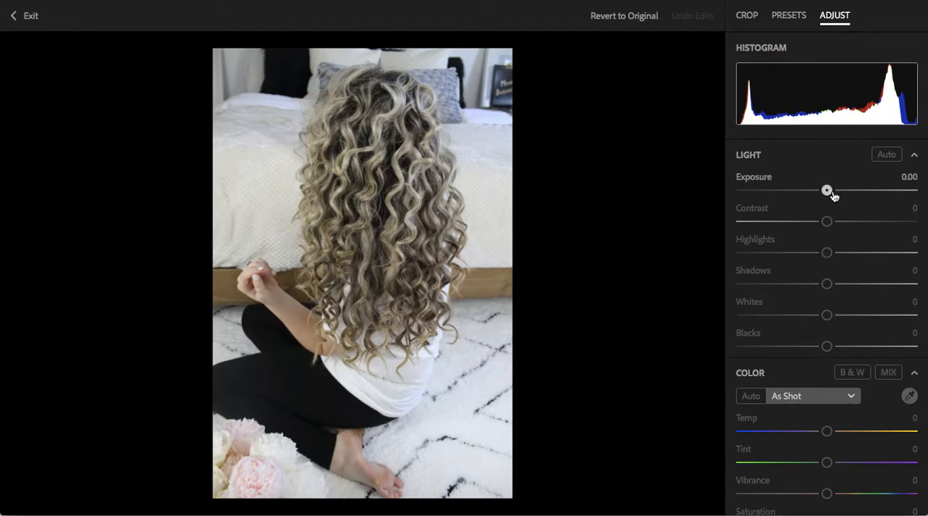
Brighten the photo by setting Exposure to 0.52
left_click_drag(828, 191, 842, 192)
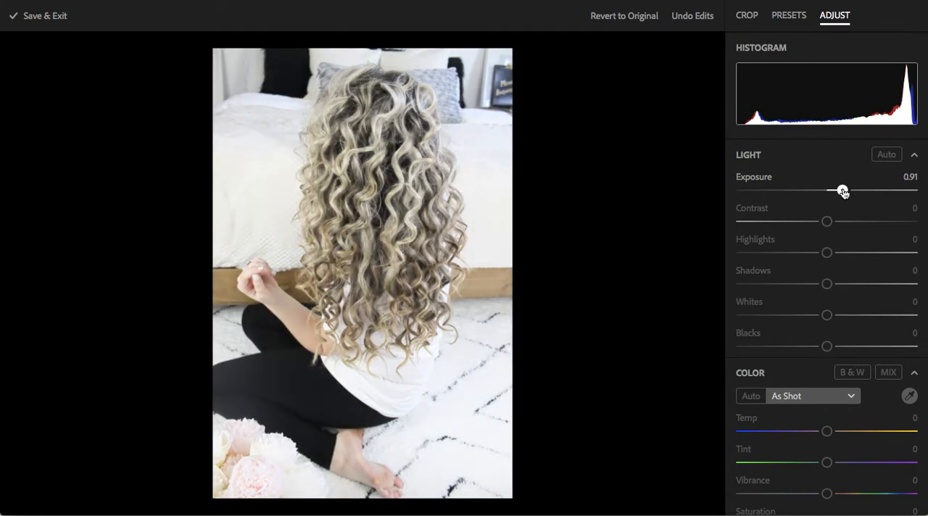
left_click_drag(842, 192, 836, 192)
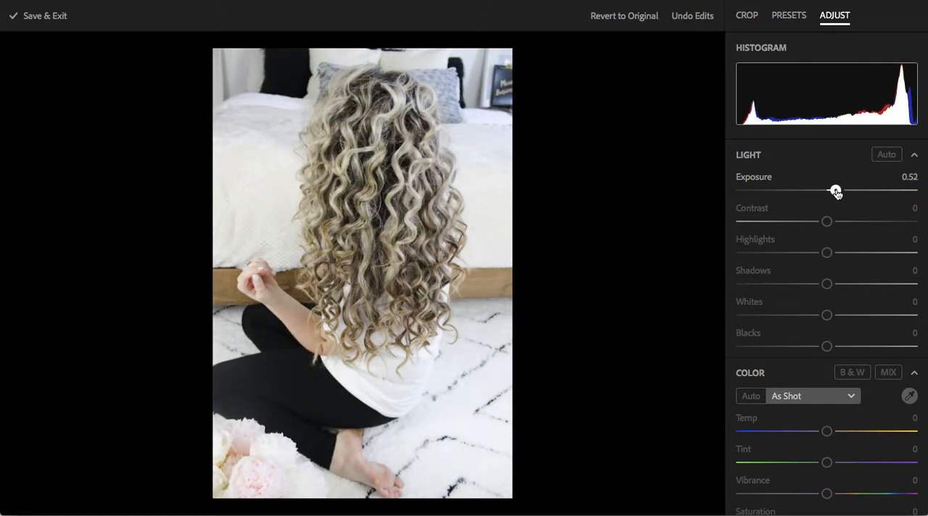
left_click_drag(836, 192, 836, 192)
Set the photo's overall Saturation to 10 and Vibrance to 5
scroll(840, 324, "down", 3)
left_click_drag(827, 381, 836, 383)
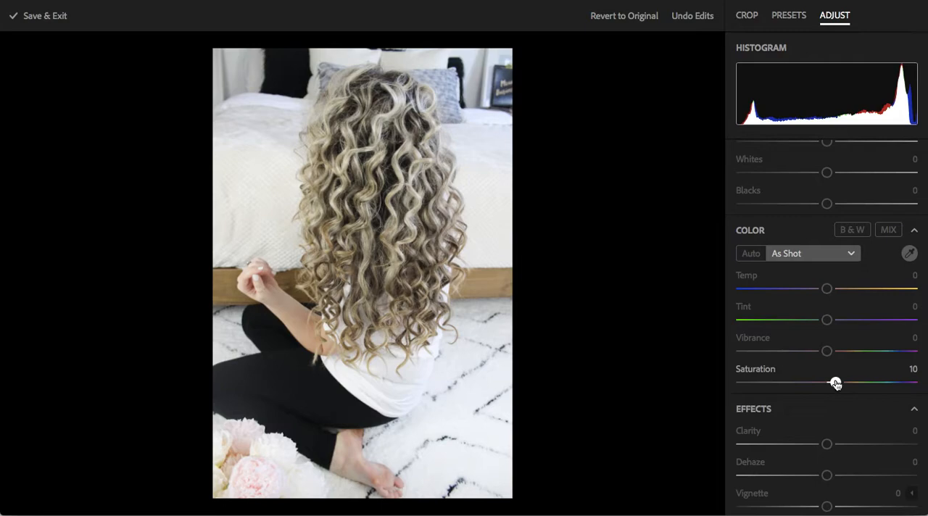
left_click_drag(827, 353, 832, 353)
Set the photo's Dehaze to 10 and Clarity to 2
scroll(837, 406, "down", 2)
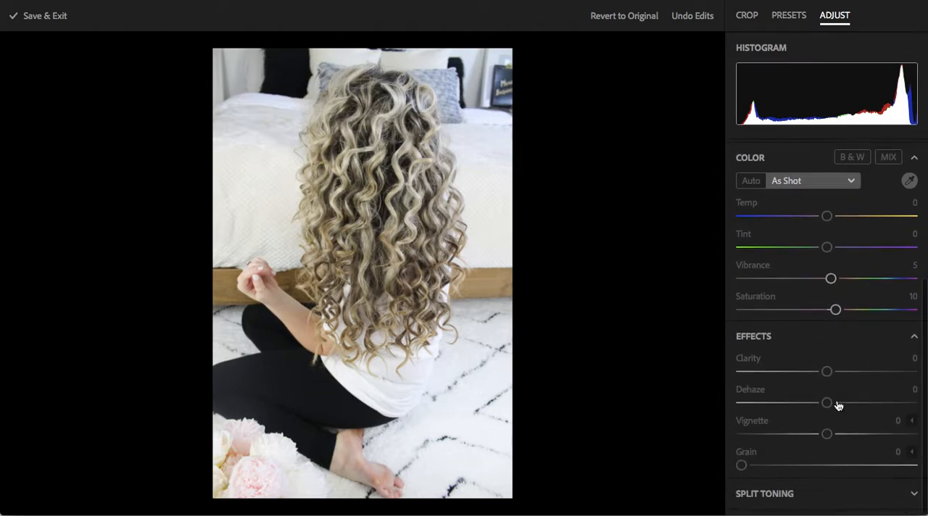
left_click_drag(828, 412, 841, 412)
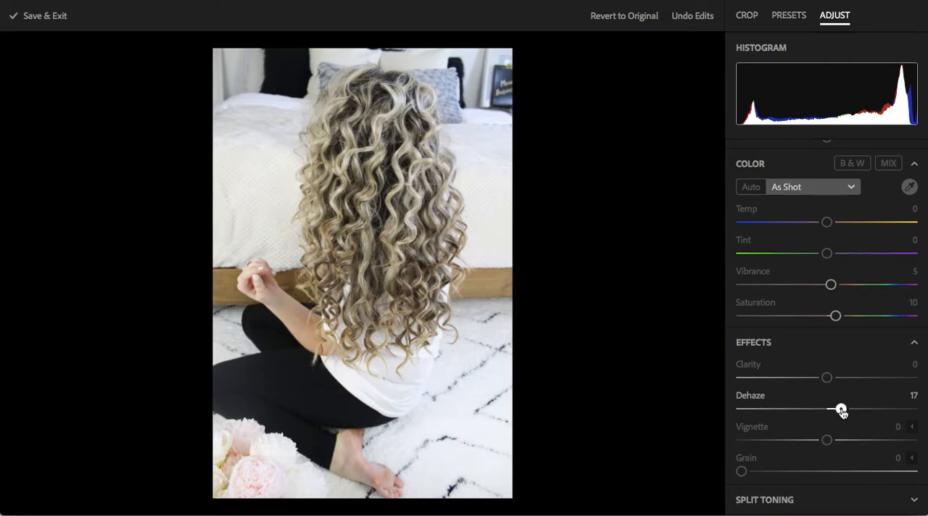
left_click_drag(841, 411, 836, 411)
left_click_drag(826, 378, 828, 380)
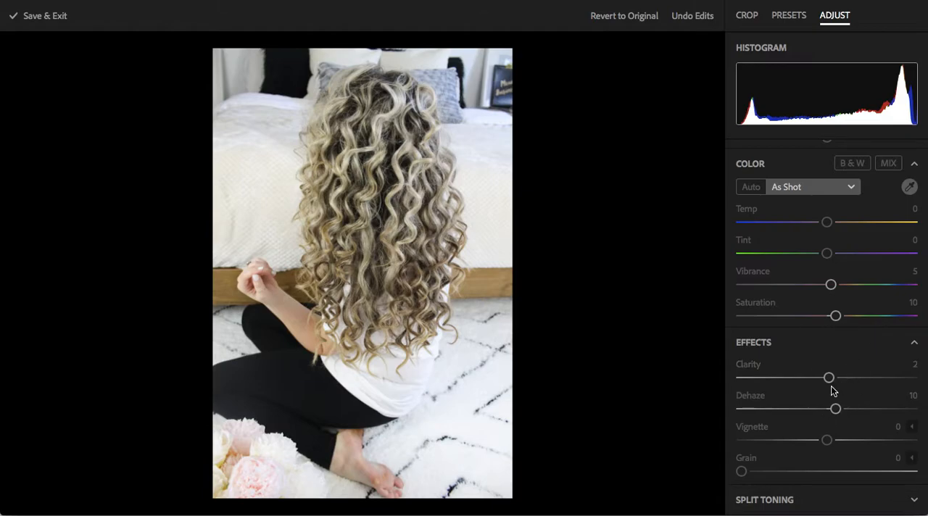
Set the photo's Whites to 20 and Blacks to -8
scroll(834, 391, "up", 4)
scroll(832, 390, "up", 3)
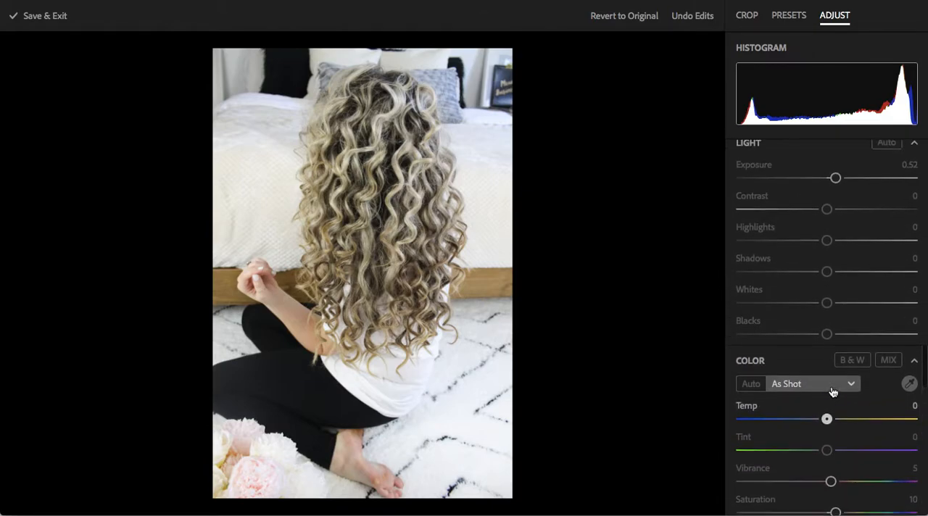
left_click_drag(829, 318, 820, 349)
Cool the white balance by setting Temp to -2, and open the color mixer
scroll(831, 389, "down", 3)
left_click_drag(829, 261, 827, 266)
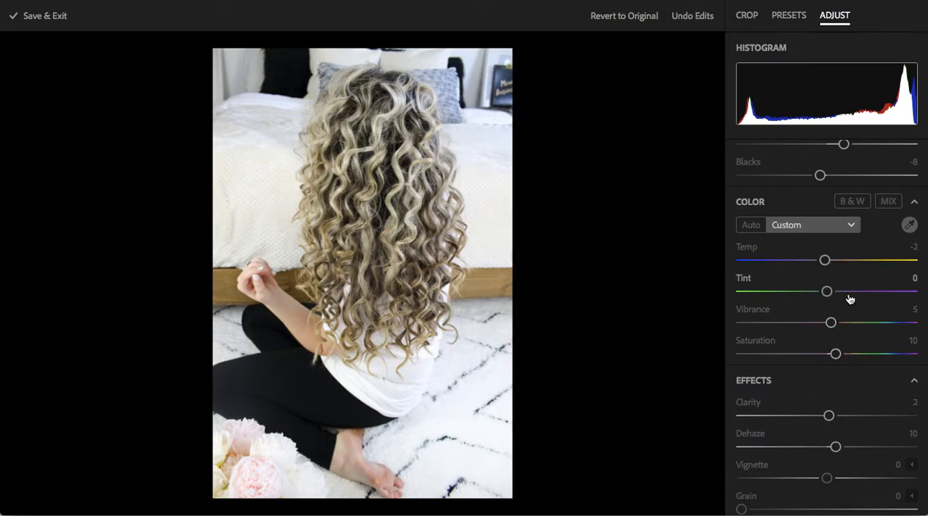
left_click(889, 201)
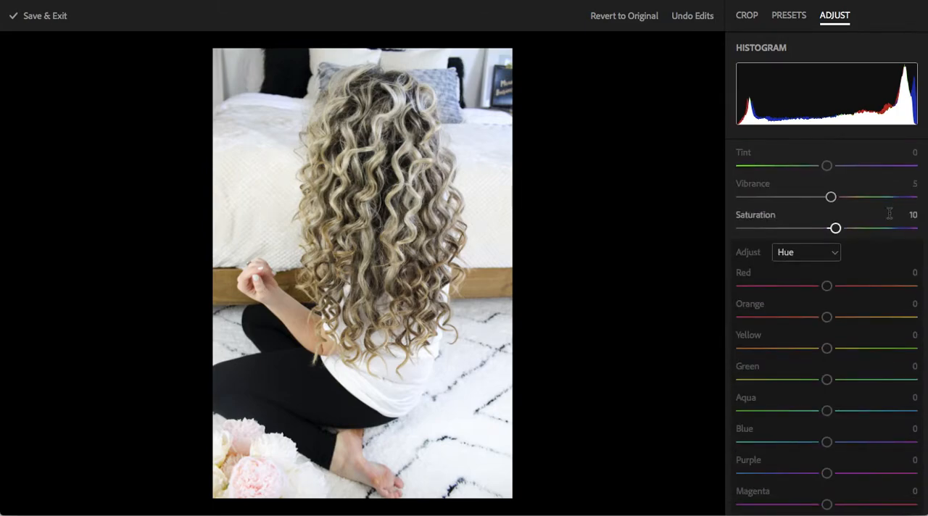
Try an Orange hue of 24 in the color mixer and return it to 0
left_click_drag(826, 316, 849, 324)
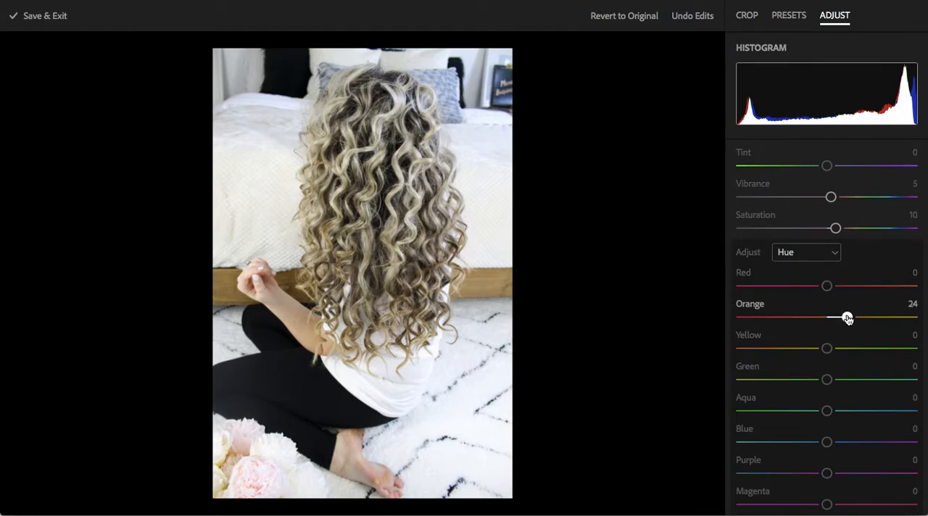
left_click_drag(848, 318, 828, 319)
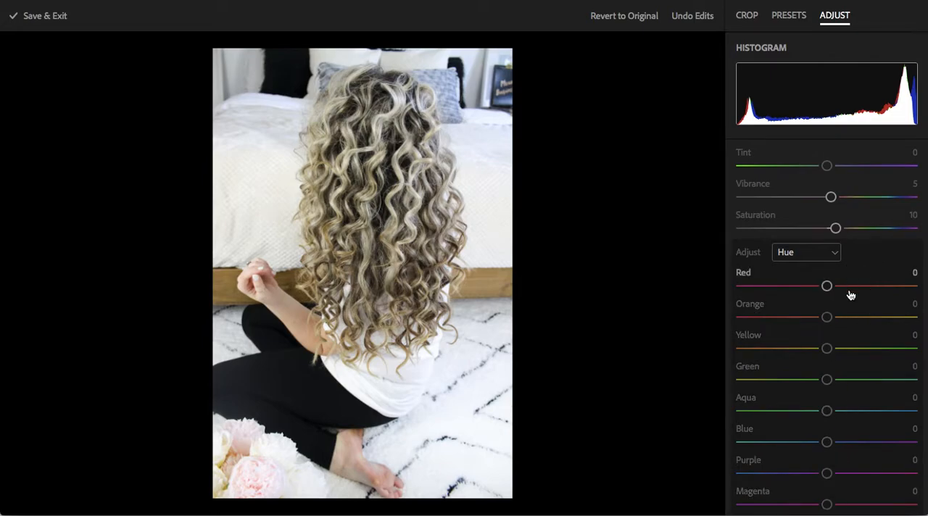
Switch the color mixer to Saturation and set Orange to 23 and Blue to 24
left_click(827, 255)
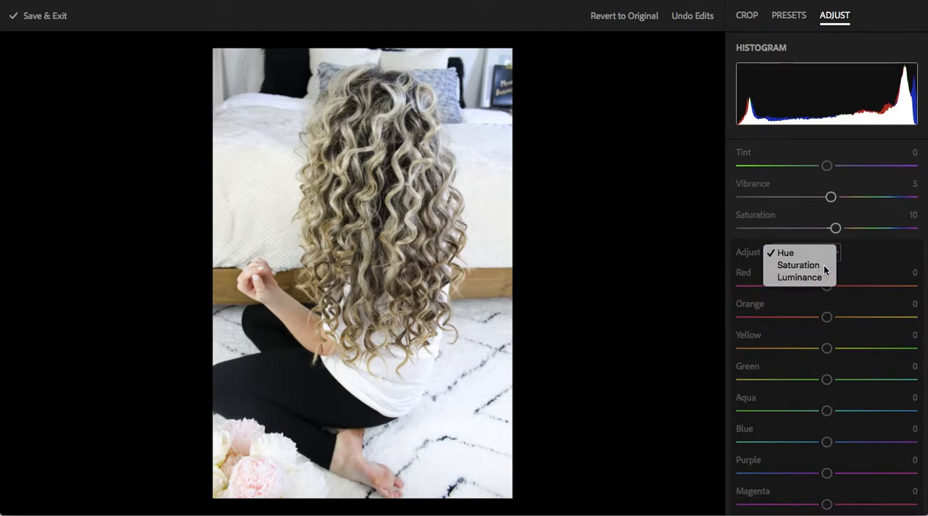
left_click(823, 266)
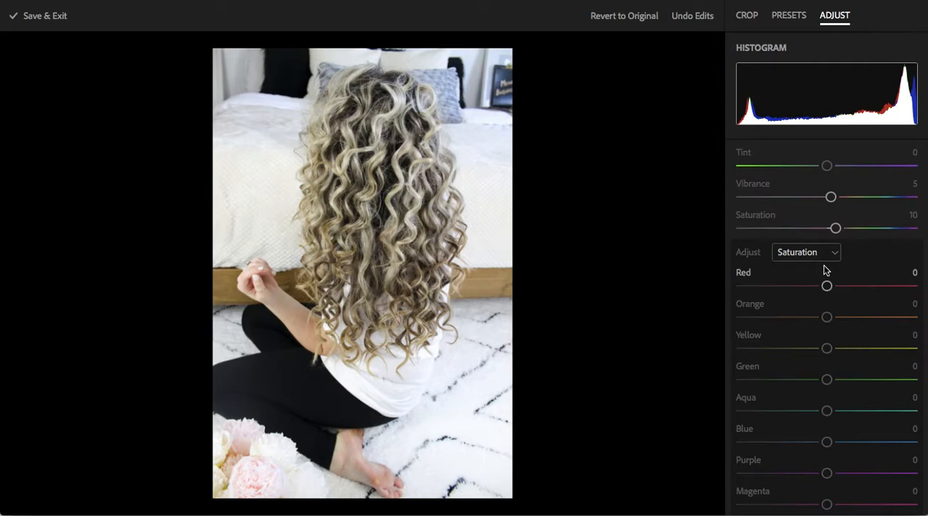
left_click_drag(827, 317, 848, 326)
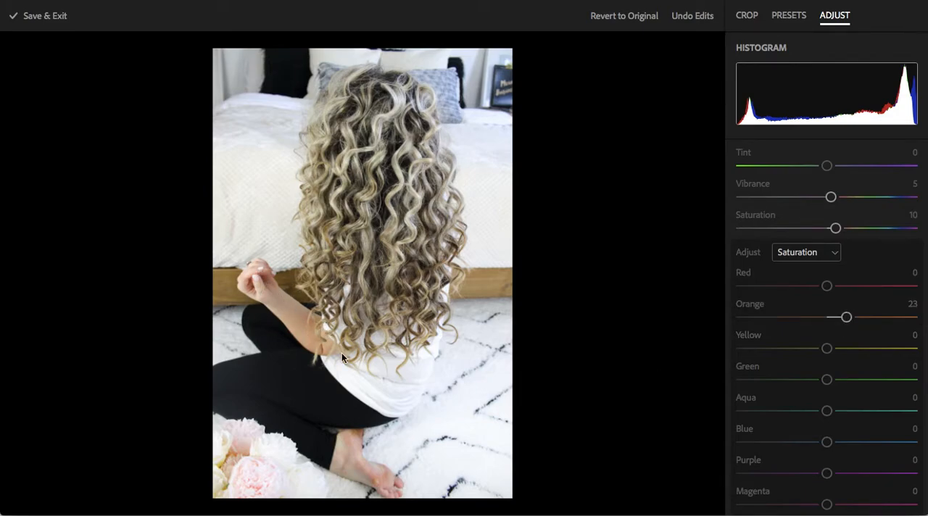
scroll(856, 370, "down", 2)
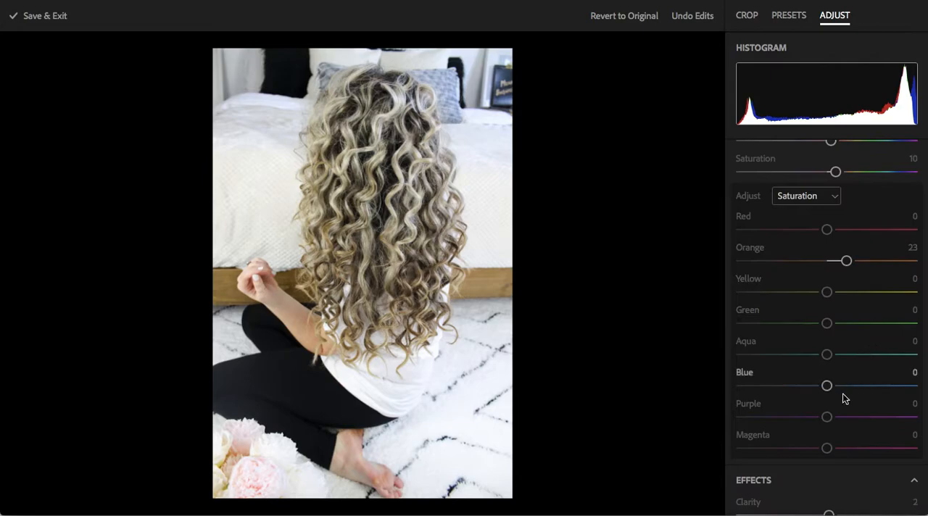
left_click_drag(830, 390, 848, 392)
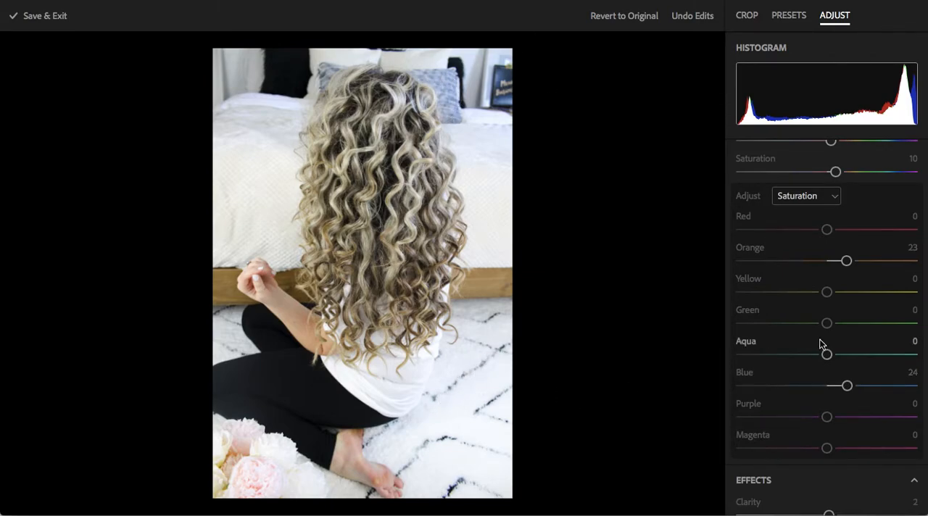
In the mixer's saturation settings, set Red to 12 and Yellow to -5
scroll(856, 276, "up", 1)
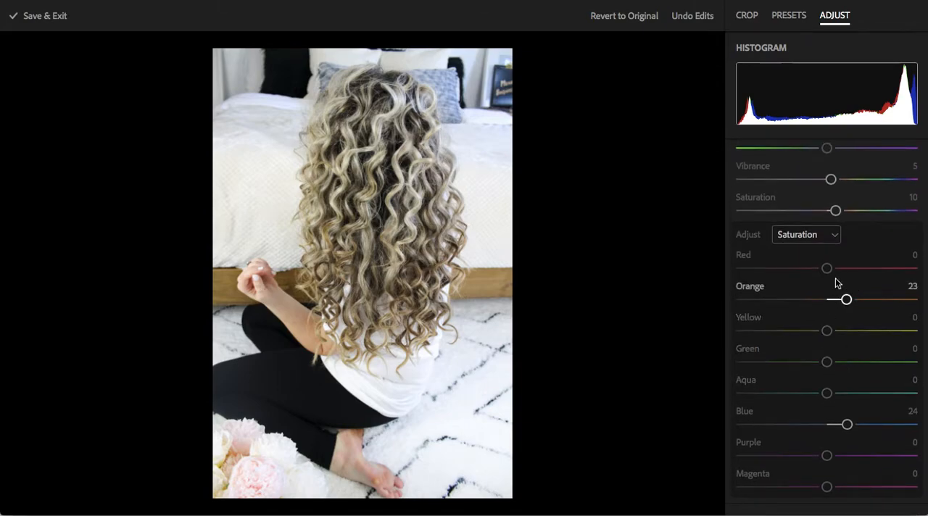
left_click_drag(829, 270, 836, 269)
scroll(835, 368, "down", 3)
scroll(835, 368, "up", 3)
left_click_drag(831, 334, 824, 340)
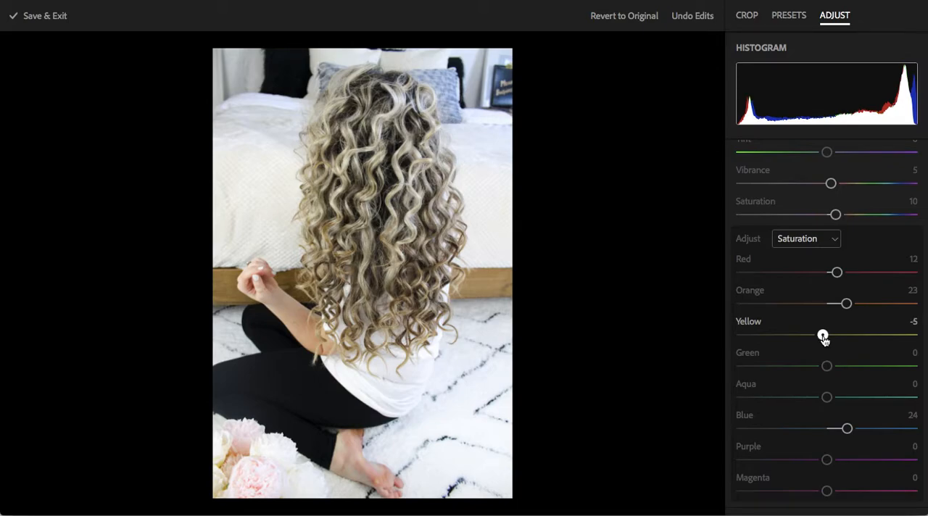
Brighten the photo further by setting Shadows to 8 and Exposure to 0.75
scroll(835, 348, "up", 3)
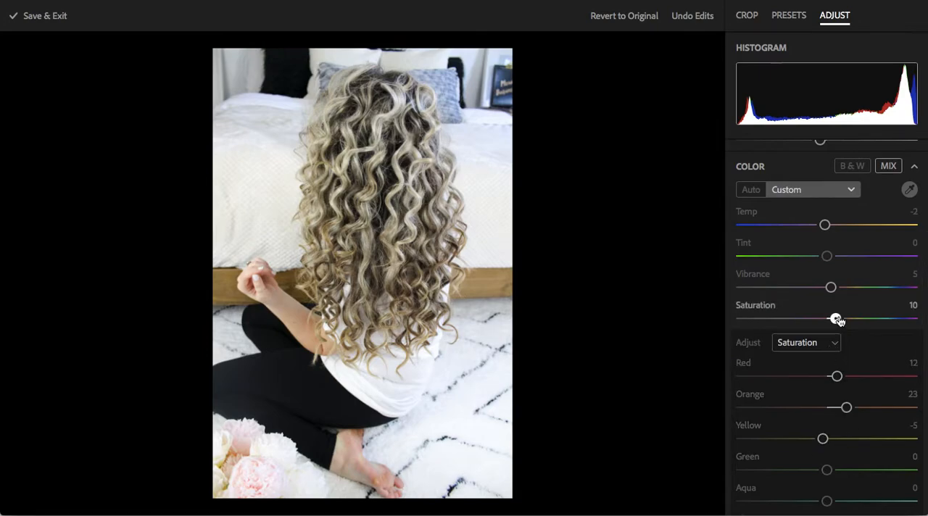
scroll(839, 320, "up", 3)
scroll(840, 322, "up", 1)
mouse_move(826, 283)
left_mouse_down()
mouse_move(844, 288)
mouse_move(834, 287)
left_mouse_up()
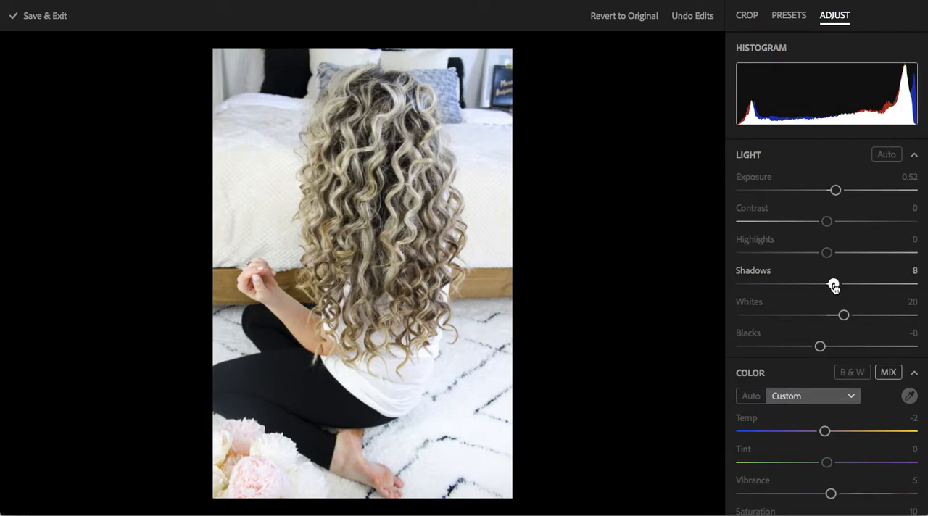
left_click_drag(835, 191, 840, 192)
Darken the deep tones by setting Blacks to -14 and Shadows to 7
scroll(833, 296, "down", 1)
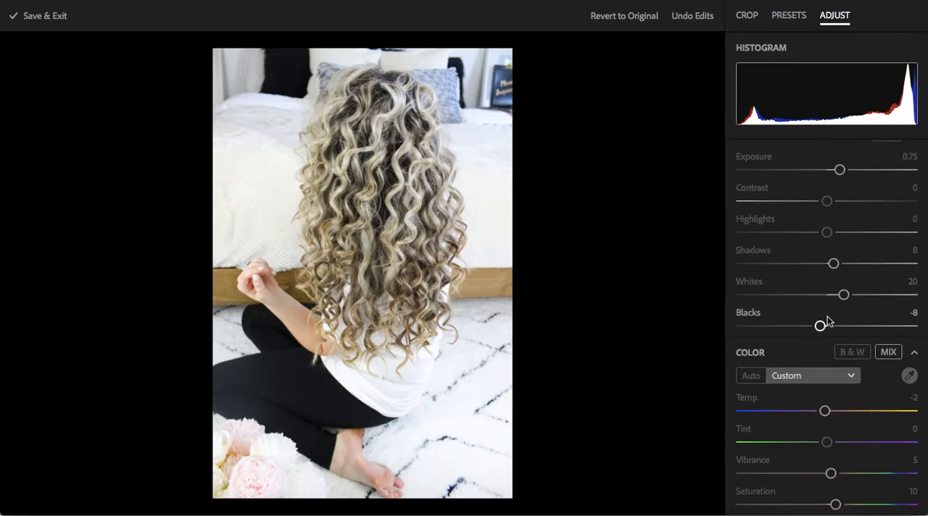
left_click_drag(819, 326, 815, 328)
left_click_drag(833, 263, 834, 272)
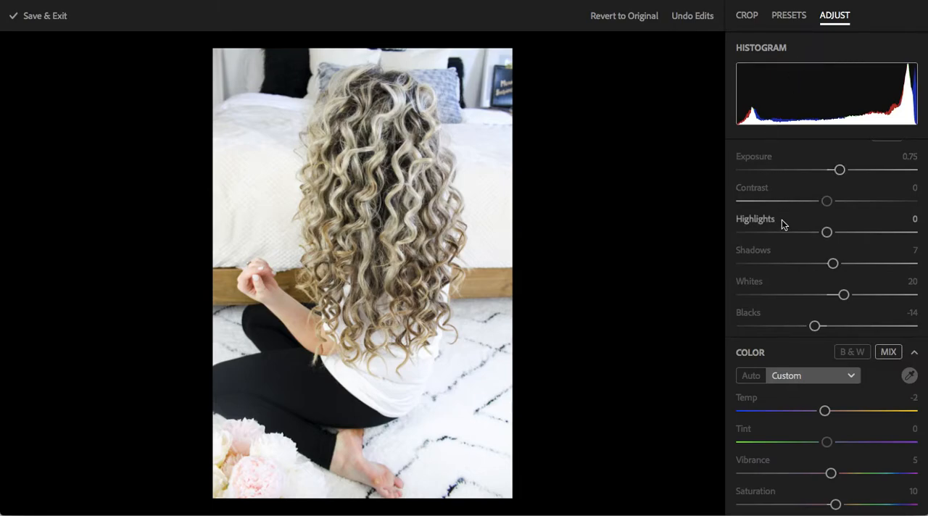
In the mixer's saturation settings, raise Orange to 24 and Red to 13, leaving Magenta at 0
scroll(797, 323, "down", 2)
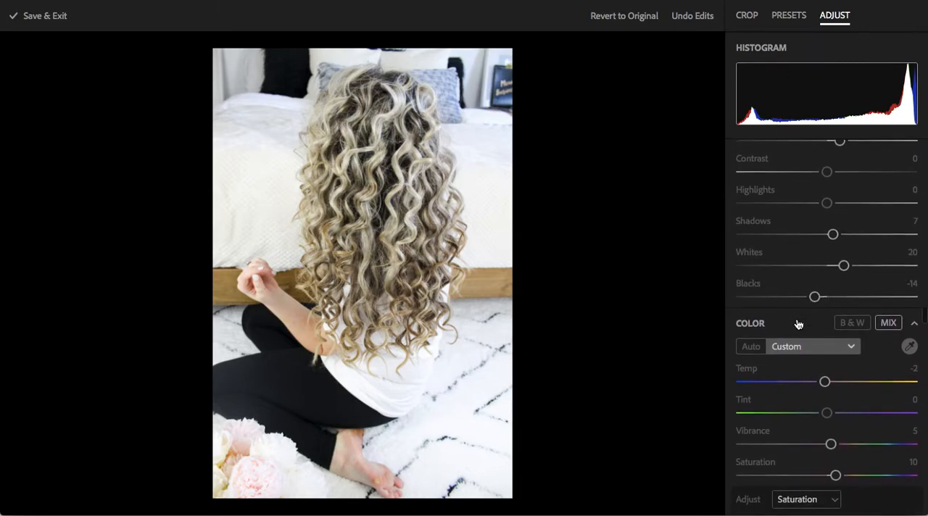
scroll(798, 324, "down", 5)
scroll(829, 400, "down", 3)
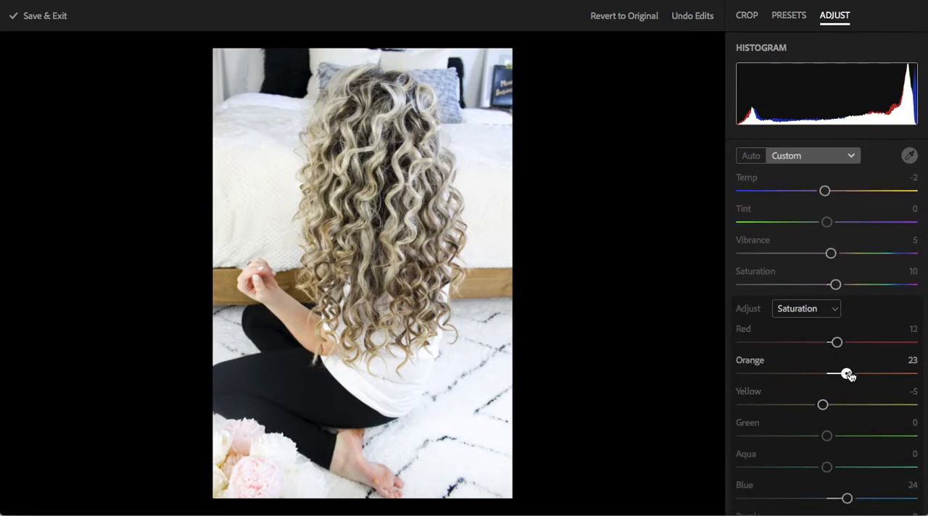
left_click_drag(850, 374, 840, 362)
scroll(833, 406, "down", 2)
mouse_move(827, 450)
left_mouse_down()
mouse_move(892, 450)
mouse_move(763, 447)
mouse_move(828, 447)
left_mouse_up()
mouse_move(836, 228)
left_mouse_down()
mouse_move(878, 230)
mouse_move(830, 228)
mouse_move(838, 231)
left_mouse_up()
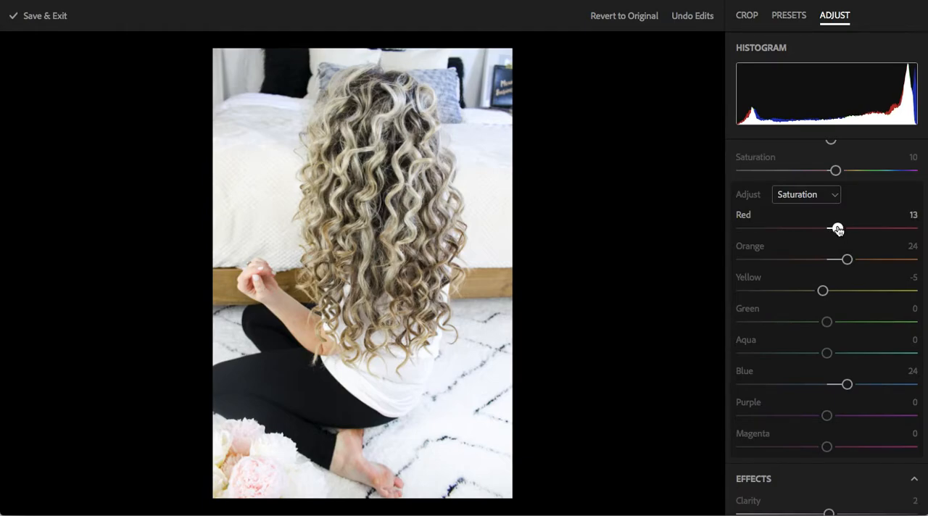
Switch the color mixer to Hue, try shifting Orange and Red, taking Red to -66, and return both to 0
scroll(805, 293, "up", 1)
scroll(806, 294, "down", 3)
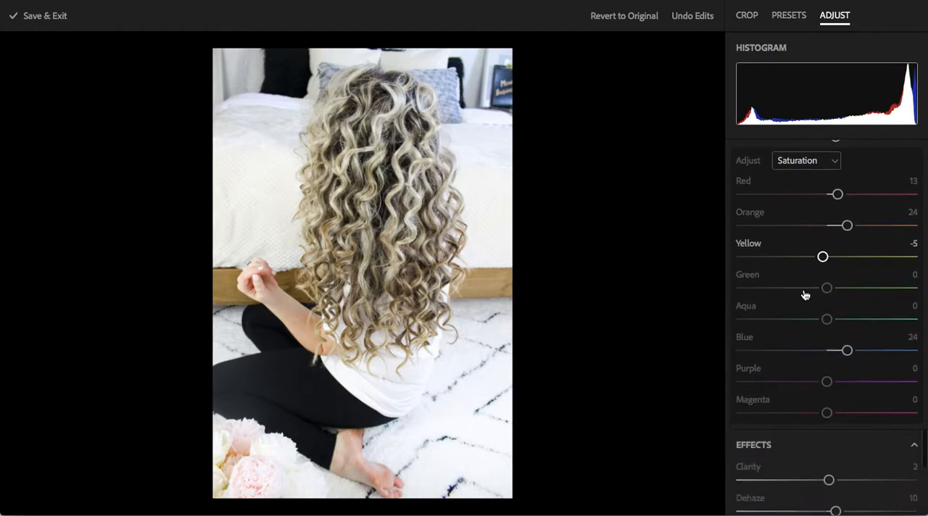
left_click(831, 155)
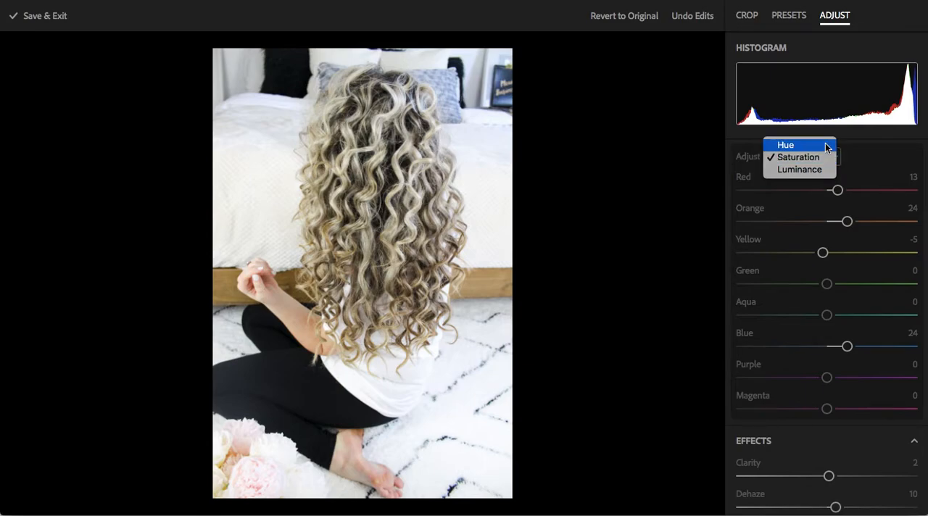
left_click(826, 147)
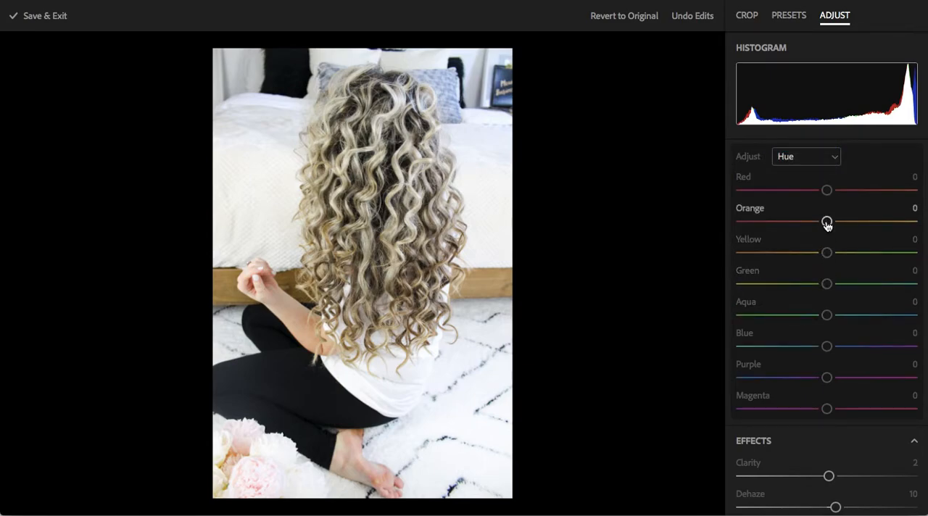
left_click_drag(830, 229, 828, 228)
left_click_drag(826, 189, 772, 200)
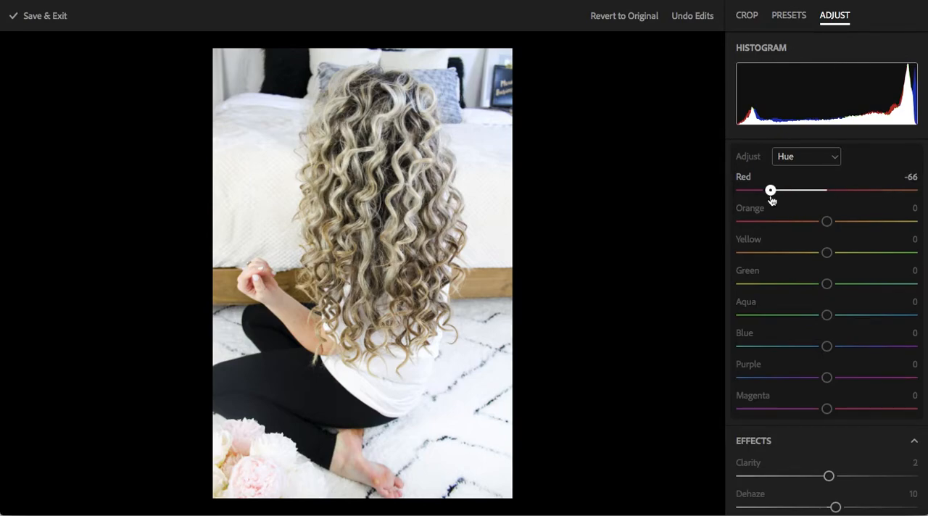
left_click_drag(770, 190, 827, 200)
Strengthen the haze removal by setting Dehaze to 19
scroll(841, 377, "down", 1)
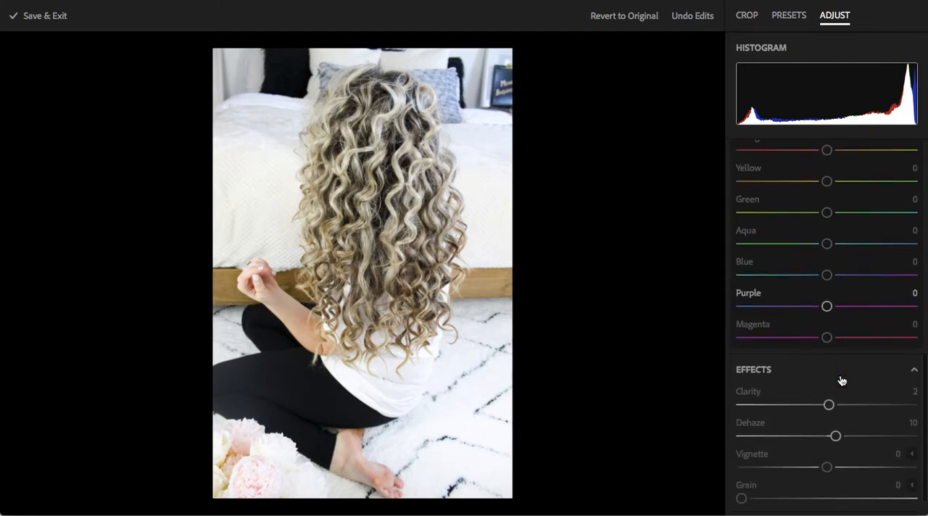
scroll(840, 380, "down", 1)
left_click_drag(836, 409, 843, 411)
Adjust the bright tones by setting Whites to 15 and Highlights to 16
scroll(828, 313, "up", 10)
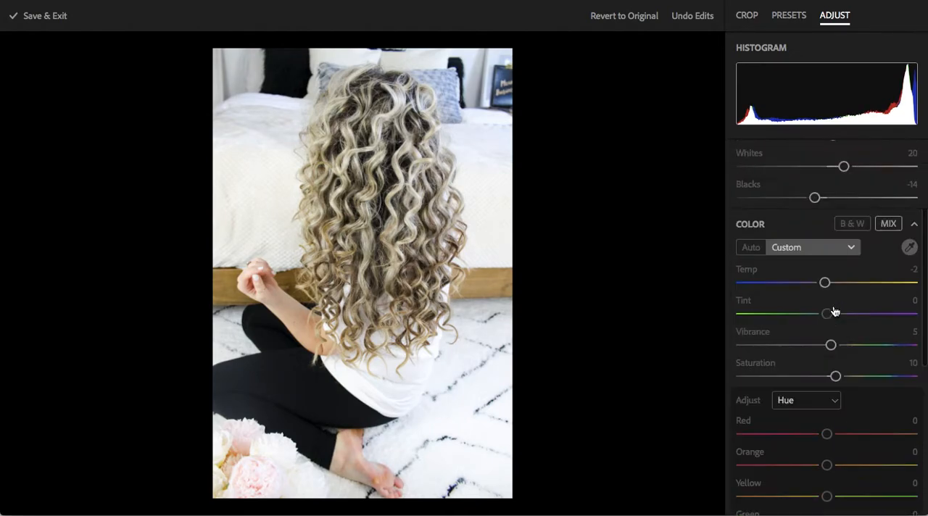
scroll(833, 312, "up", 3)
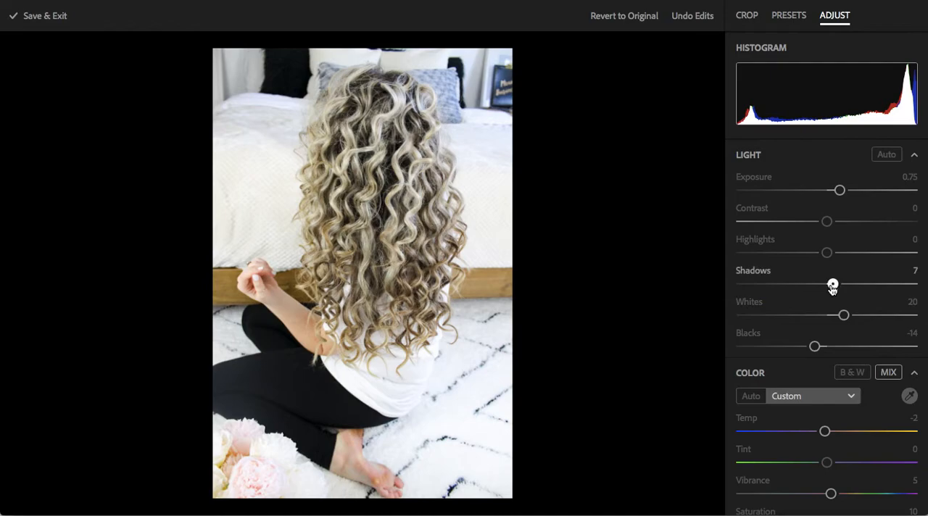
left_click_drag(844, 315, 839, 316)
left_click_drag(827, 252, 840, 256)
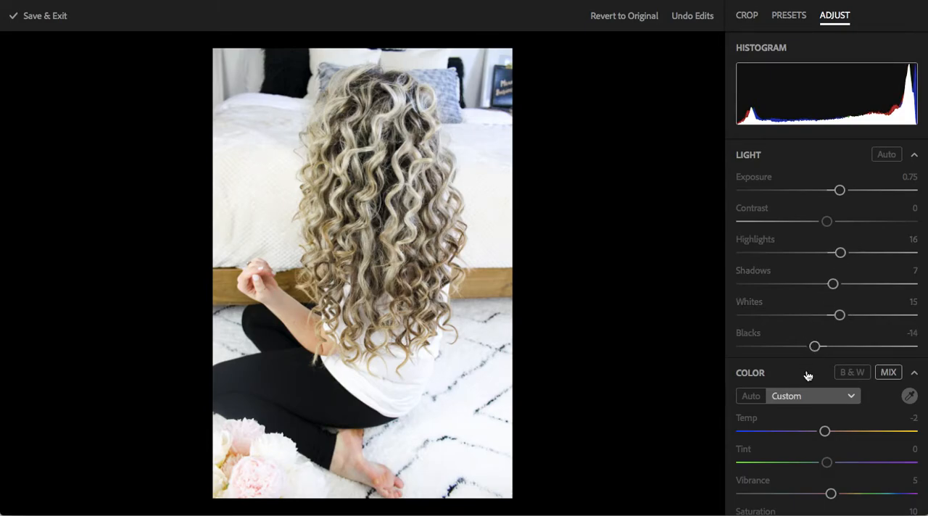
Deepen the photo's darkest tones by setting Blacks to -25
mouse_move(816, 345)
left_mouse_down()
mouse_move(785, 349)
mouse_move(816, 352)
mouse_move(805, 348)
left_mouse_up()
scroll(849, 285, "down", 4)
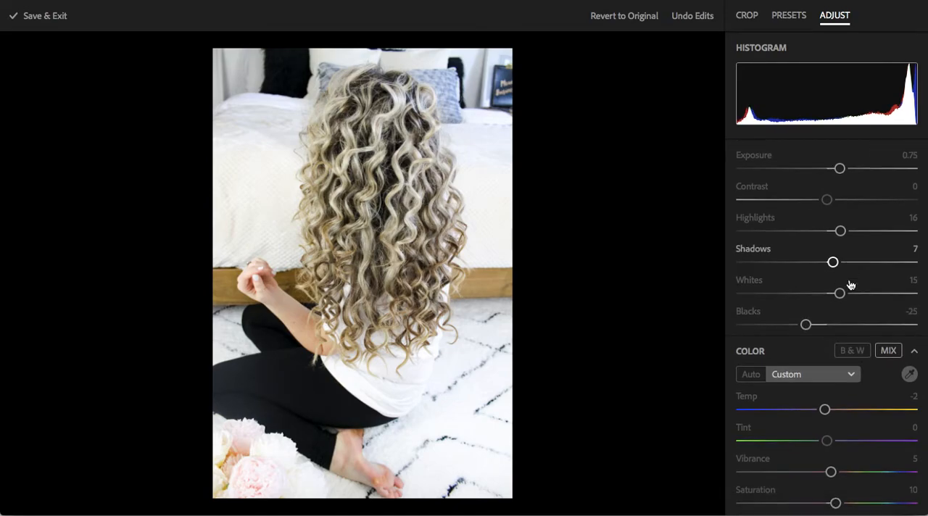
scroll(850, 284, "down", 5)
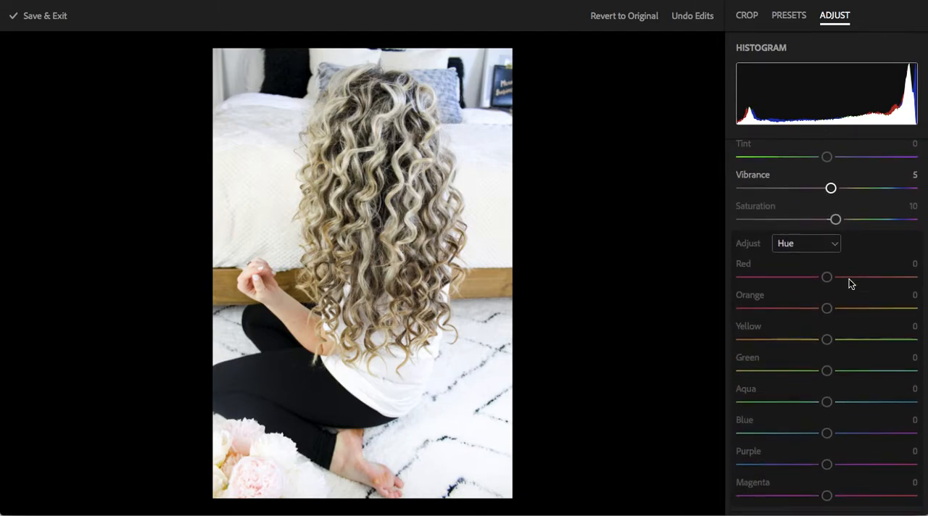
scroll(850, 284, "down", 1)
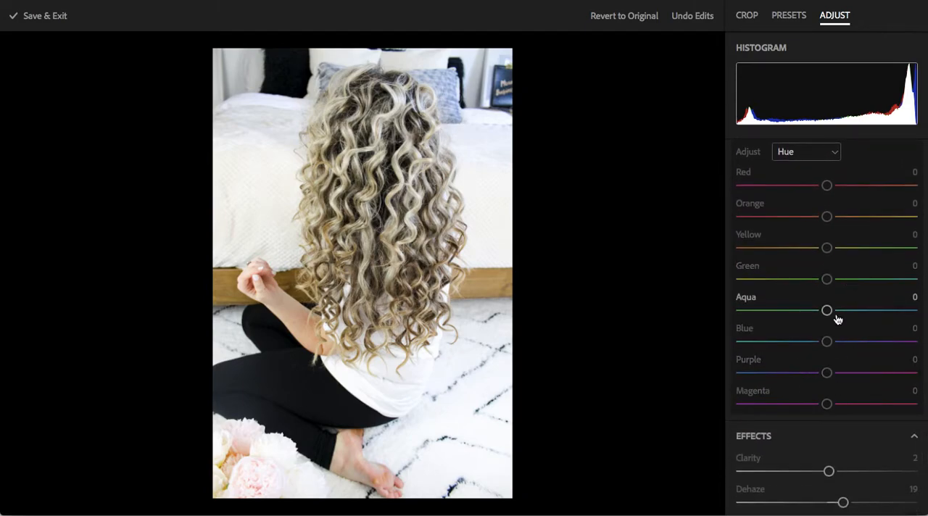
Switch the color mixer from Hue to Saturation
scroll(839, 367, "down", 4)
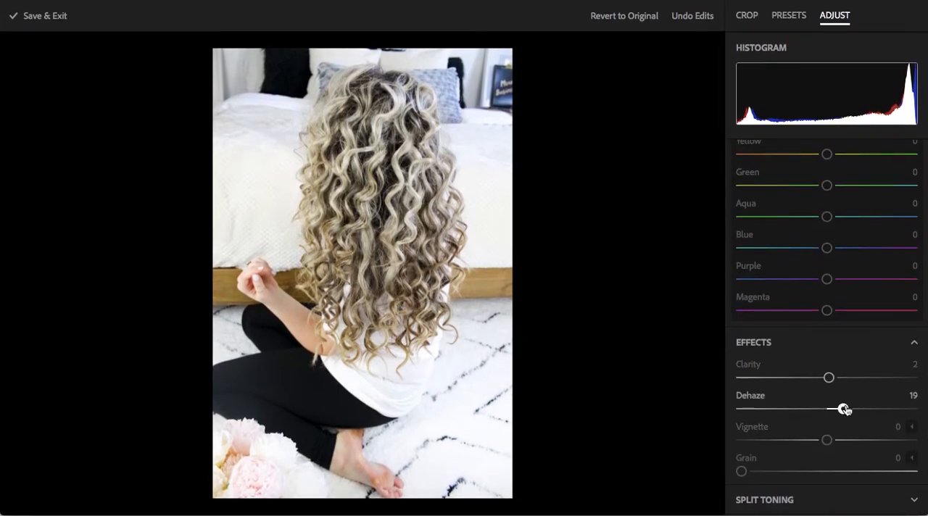
scroll(842, 293, "up", 8)
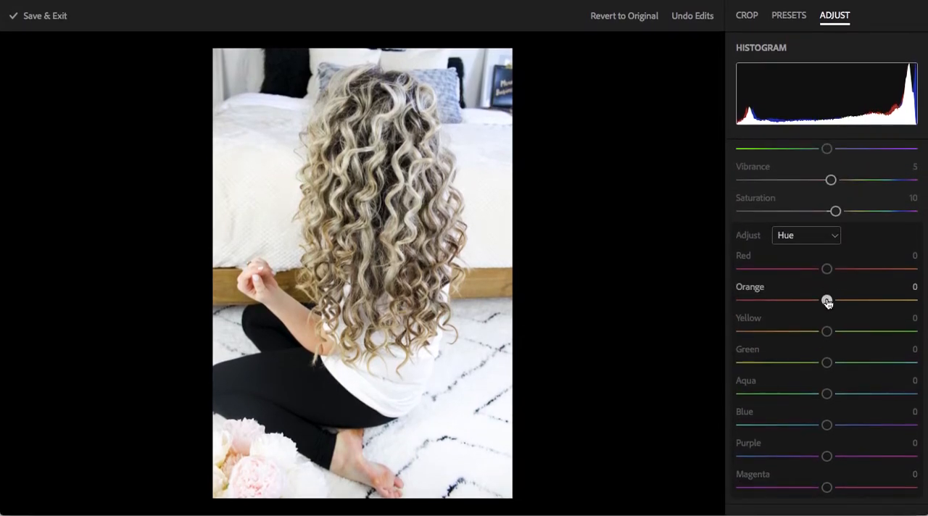
left_click_drag(827, 303, 828, 305)
left_click(826, 241)
left_click(798, 247)
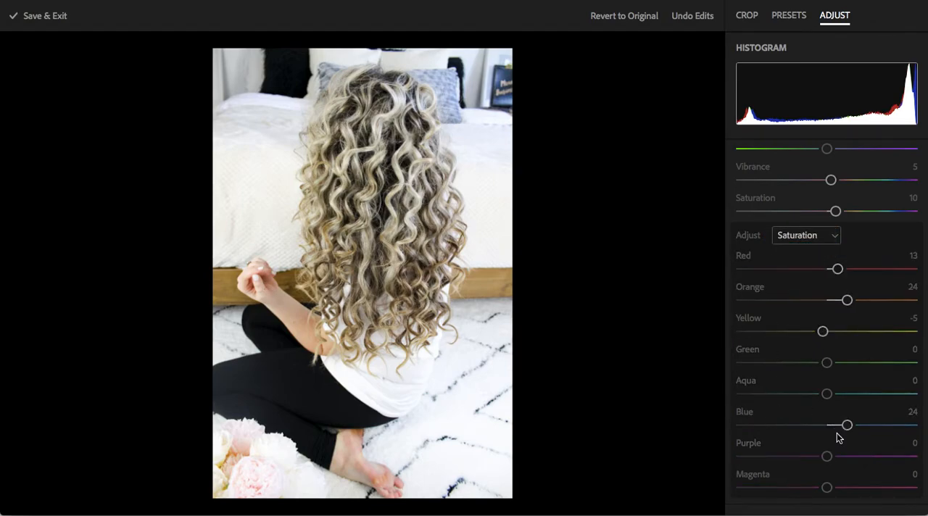
Intensify the reds by setting the color mixer's Red saturation to 100
mouse_move(826, 393)
left_mouse_down()
mouse_move(843, 397)
mouse_move(827, 397)
left_mouse_up()
scroll(825, 396, "down", 3)
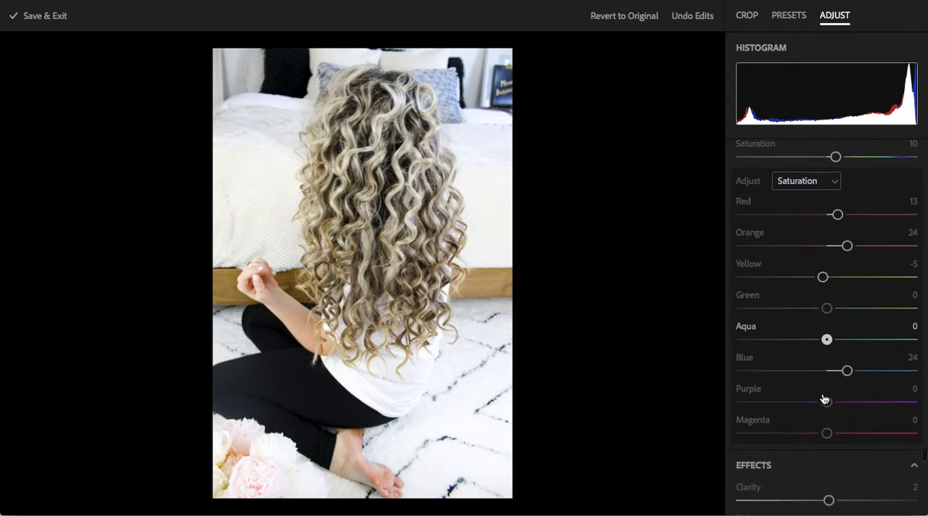
scroll(840, 237, "up", 1)
left_click_drag(836, 234, 926, 230)
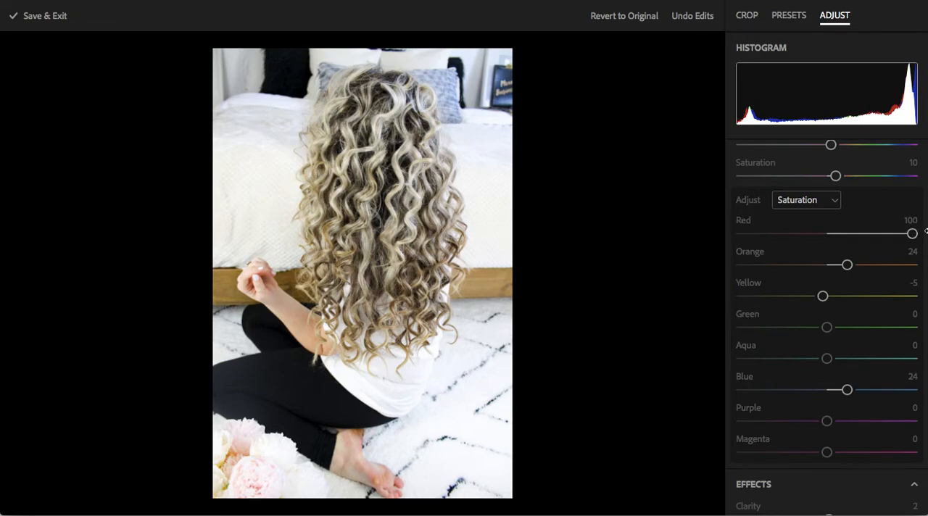
scroll(830, 263, "up", 3)
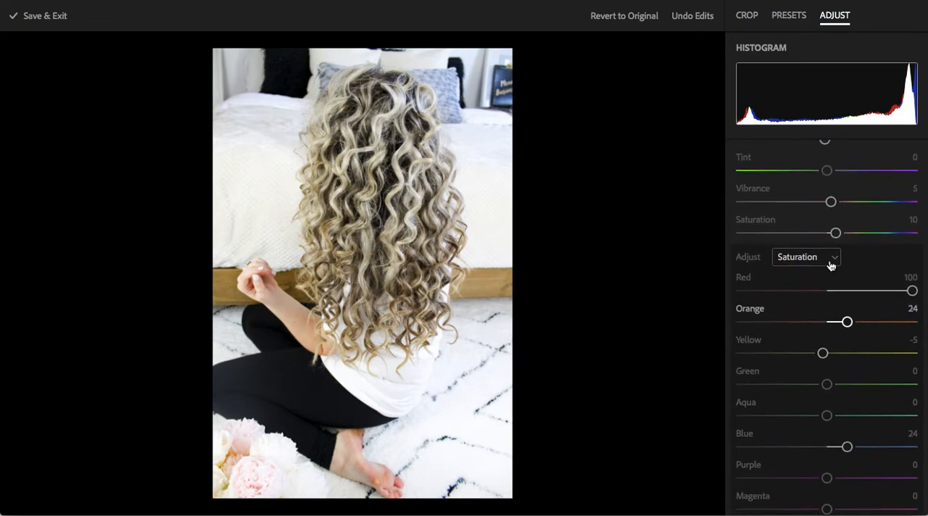
scroll(830, 263, "down", 1)
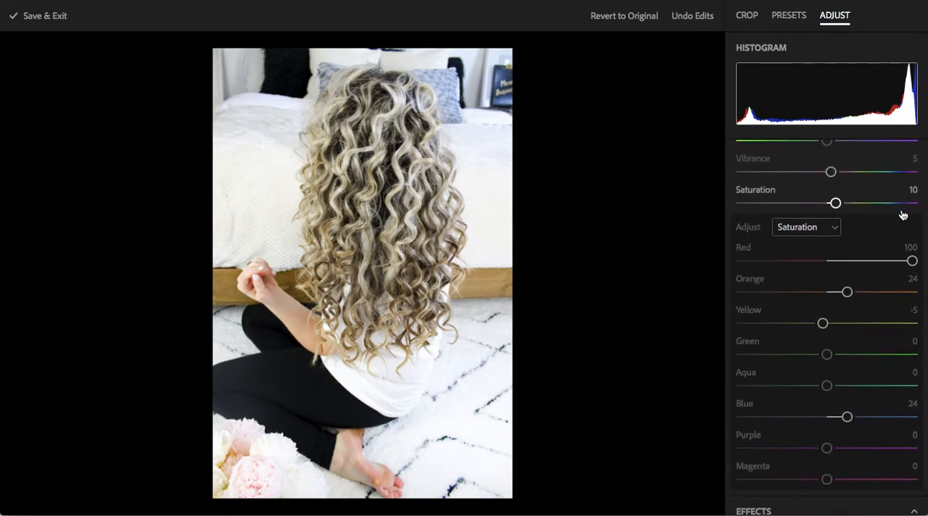
Sharpen the photo's midtone detail slightly by setting Clarity to 4
scroll(844, 340, "down", 4)
left_click_drag(829, 411, 831, 413)
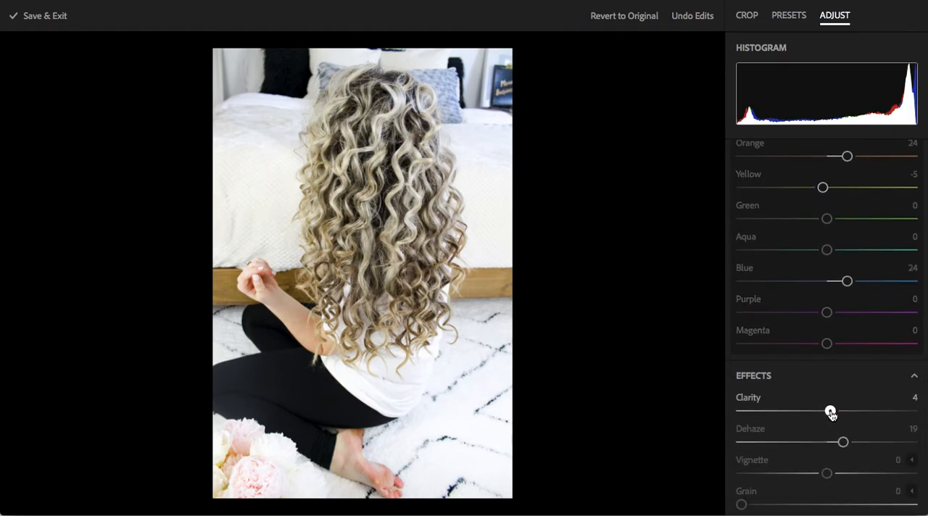
scroll(822, 378, "down", 1)
scroll(823, 377, "up", 15)
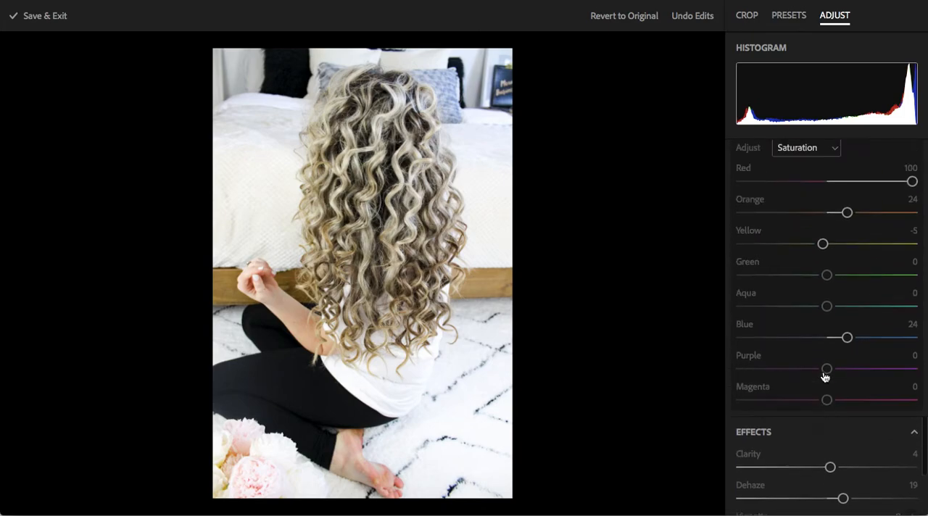
scroll(824, 376, "down", 2)
Save the photo's adjustments and exit the editor to the full photo view
scroll(824, 377, "up", 3)
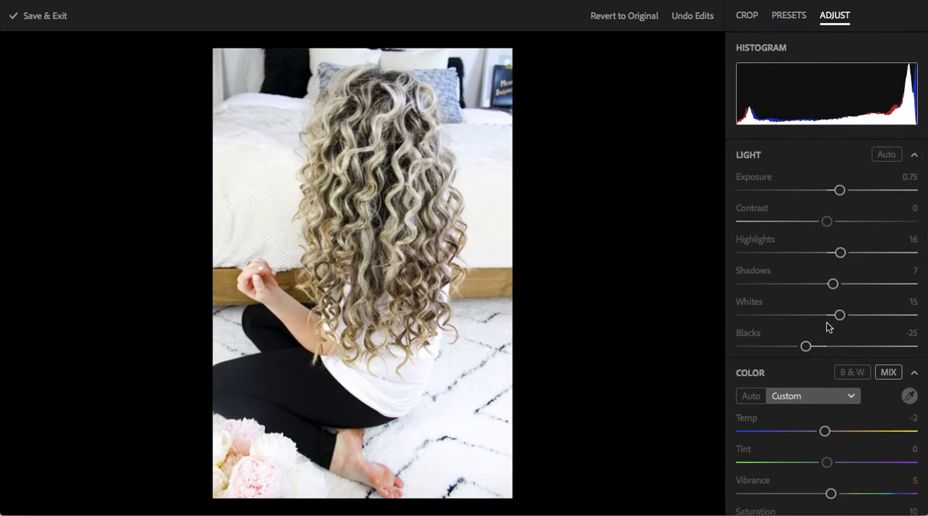
mouse_move(833, 285)
left_mouse_down()
mouse_move(846, 291)
mouse_move(833, 291)
left_mouse_up()
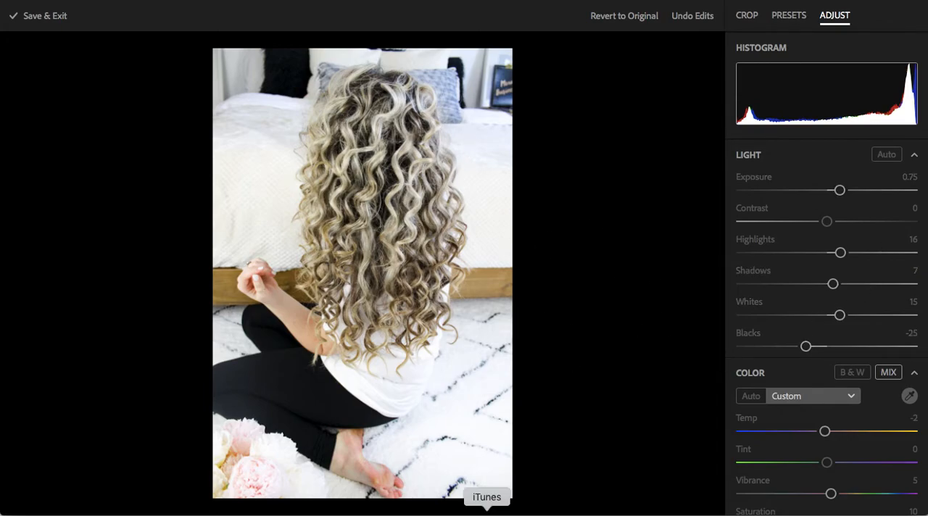
left_click(47, 18)
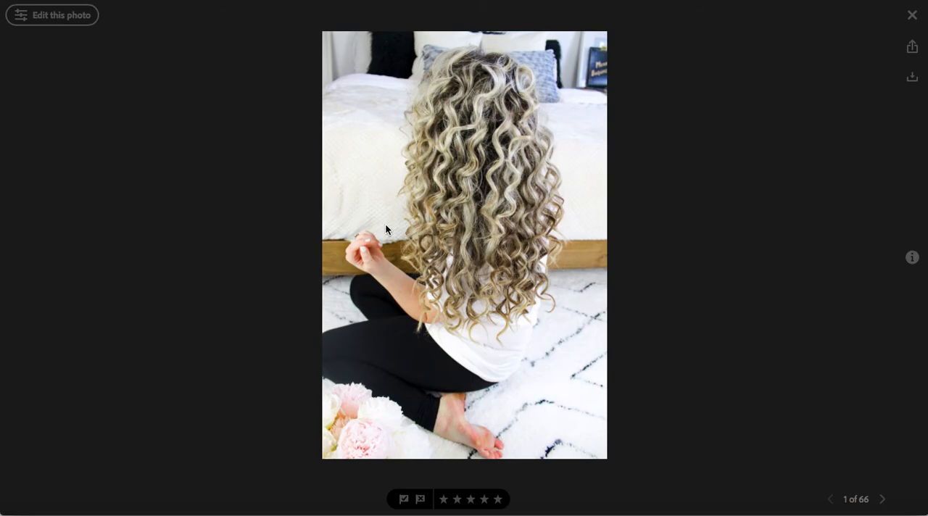
Reopen the photo for editing and reduce the color mixer's Red saturation to 76
left_click(64, 22)
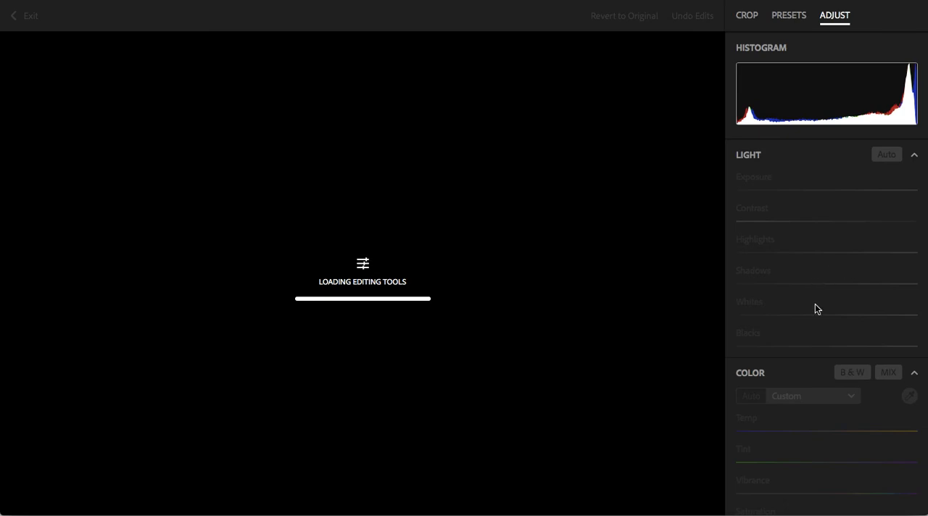
scroll(814, 304, "down", 5)
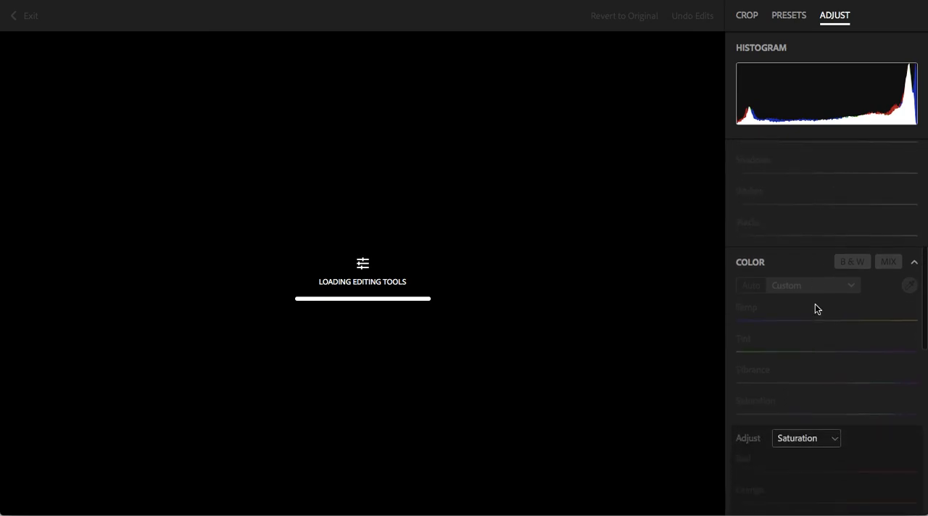
scroll(815, 304, "down", 2)
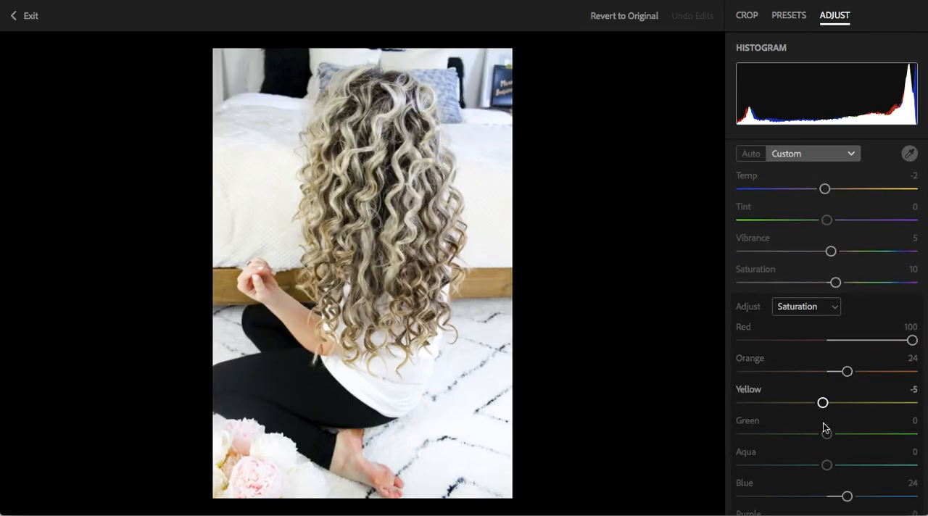
left_click_drag(911, 340, 893, 344)
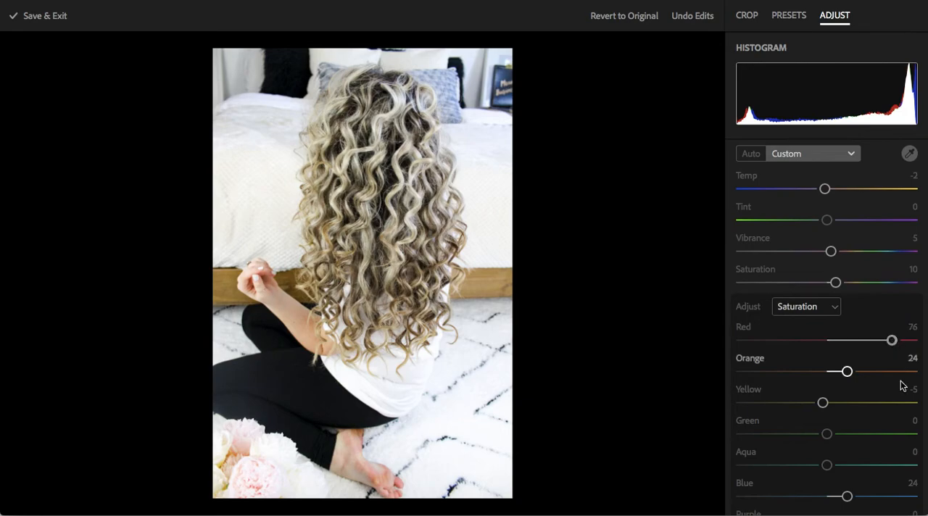
scroll(829, 269, "up", 1)
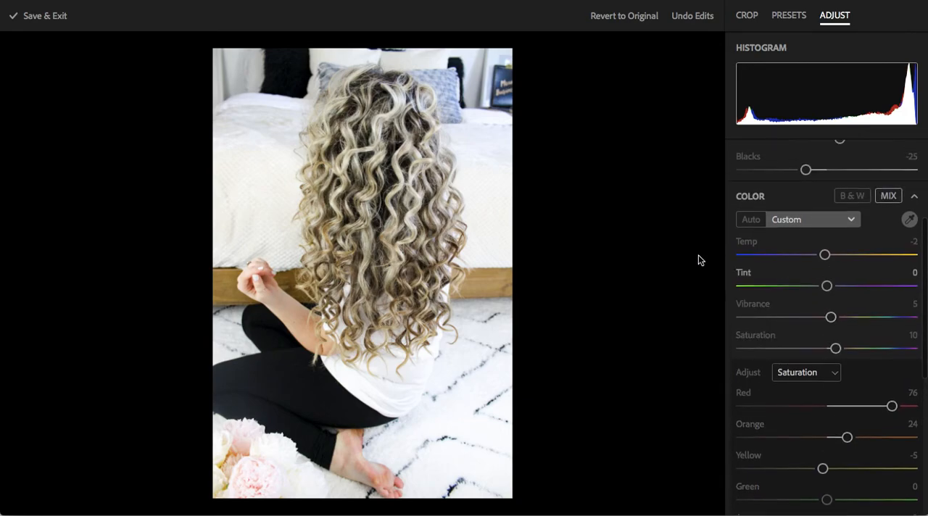
Save the revised edit on leaving the editor and open the photo's download options
left_click(40, 19)
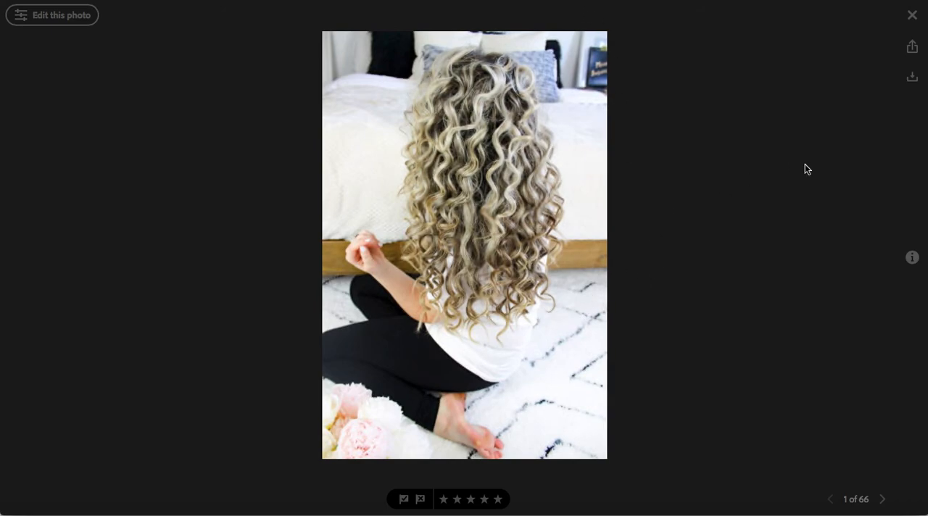
left_click(909, 78)
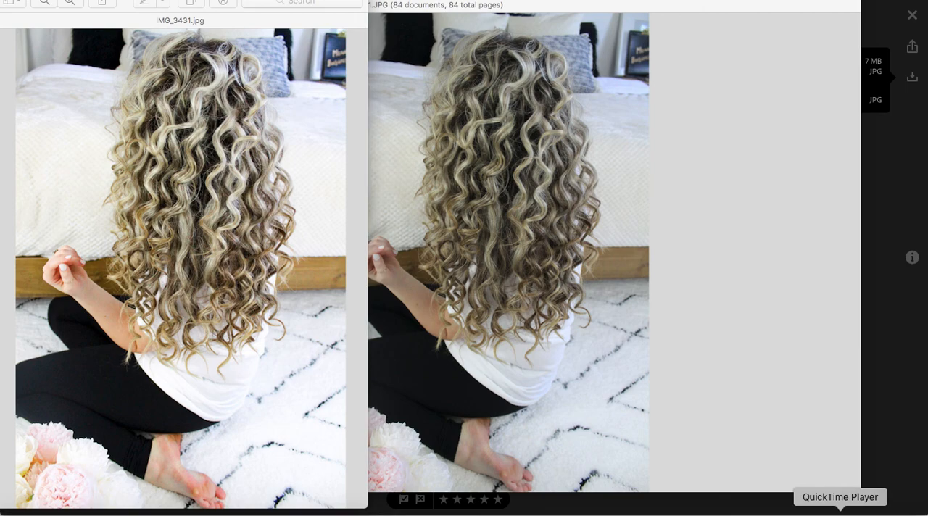
right_click(840, 509)
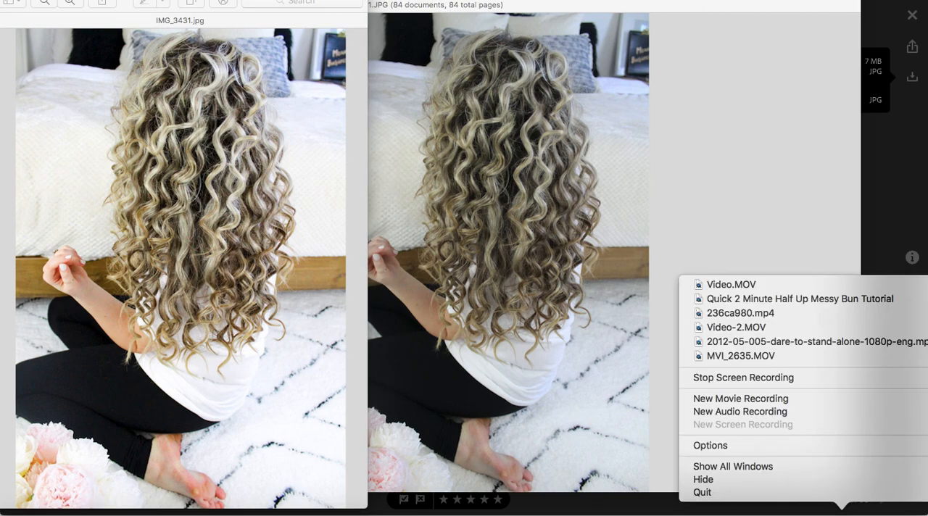